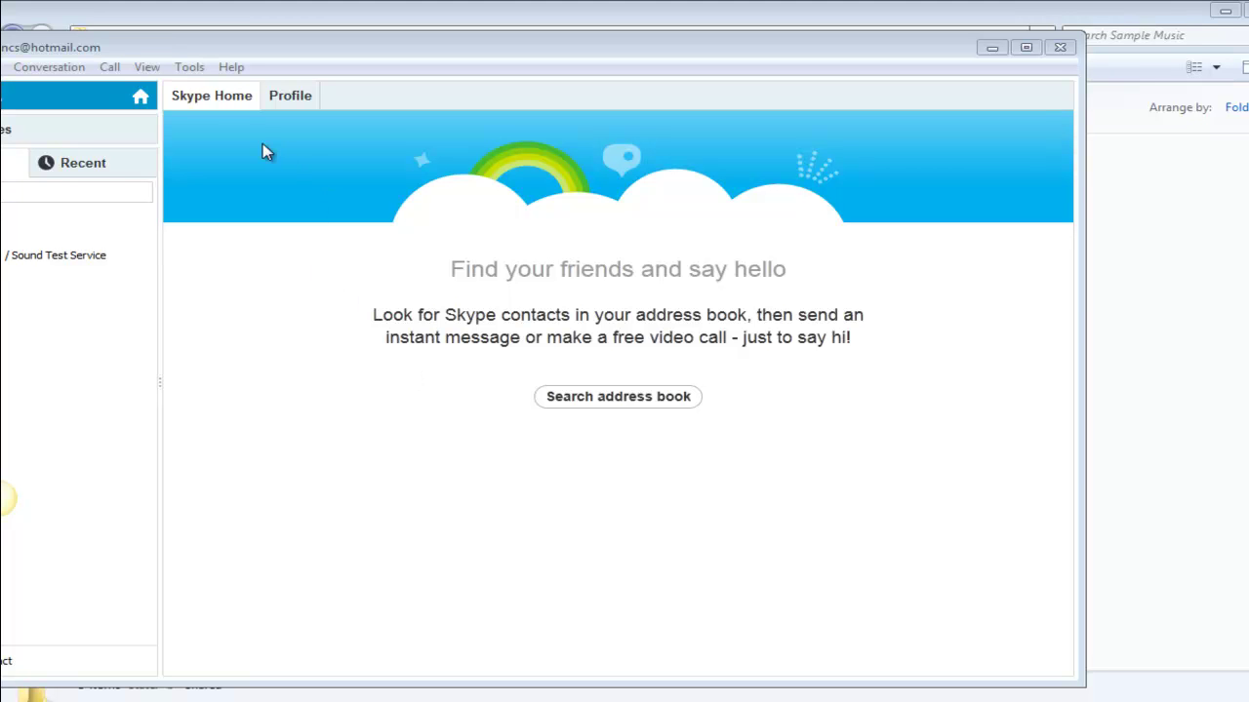
- Open Skype's privacy options and set the history retention to no history
click(189, 66)
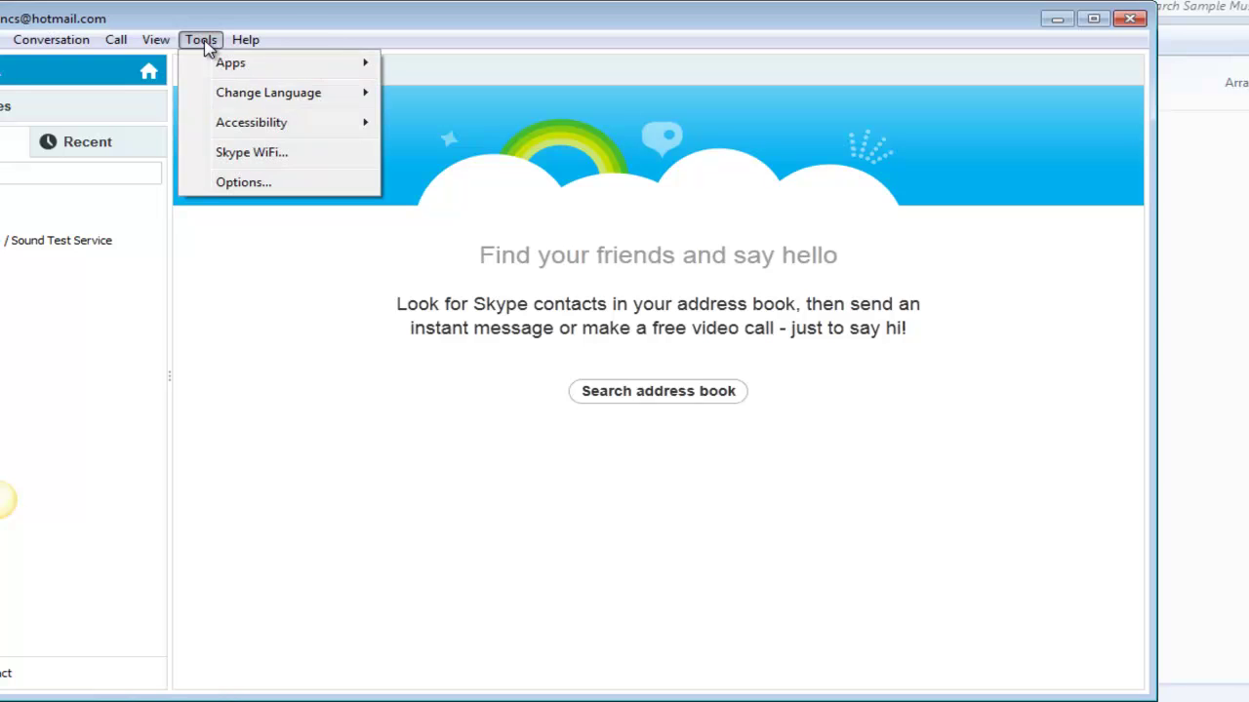
click(224, 183)
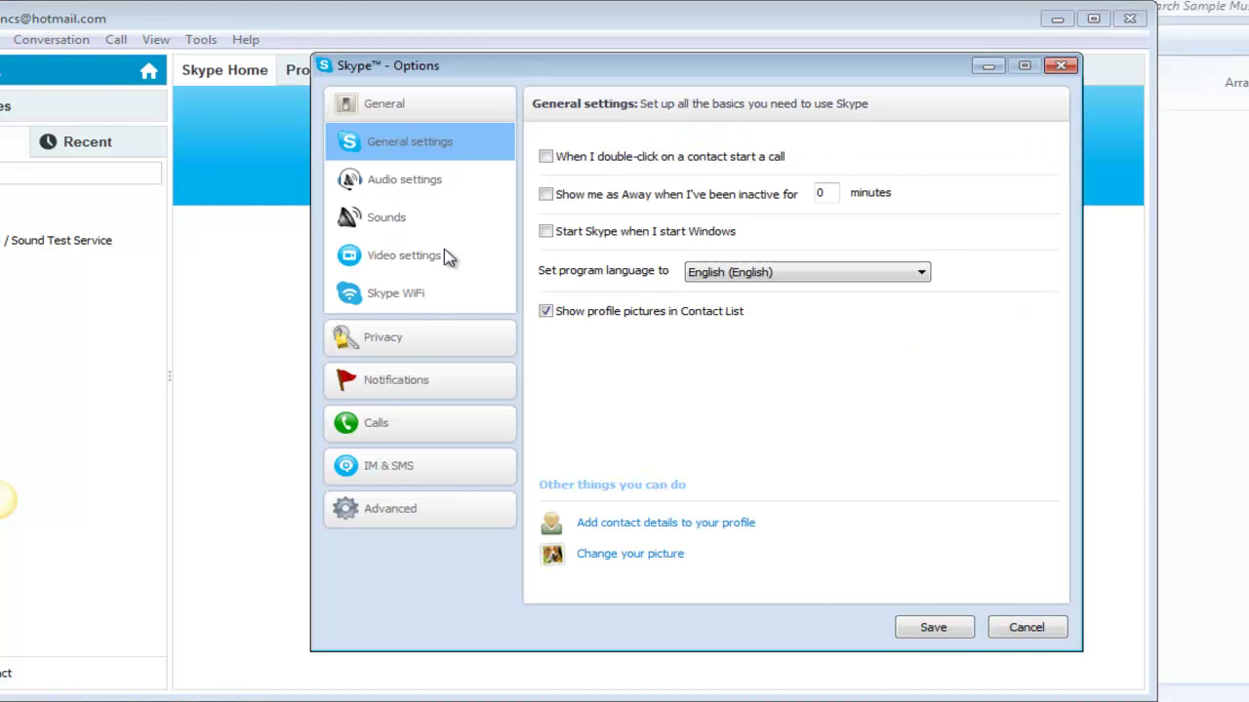
click(361, 343)
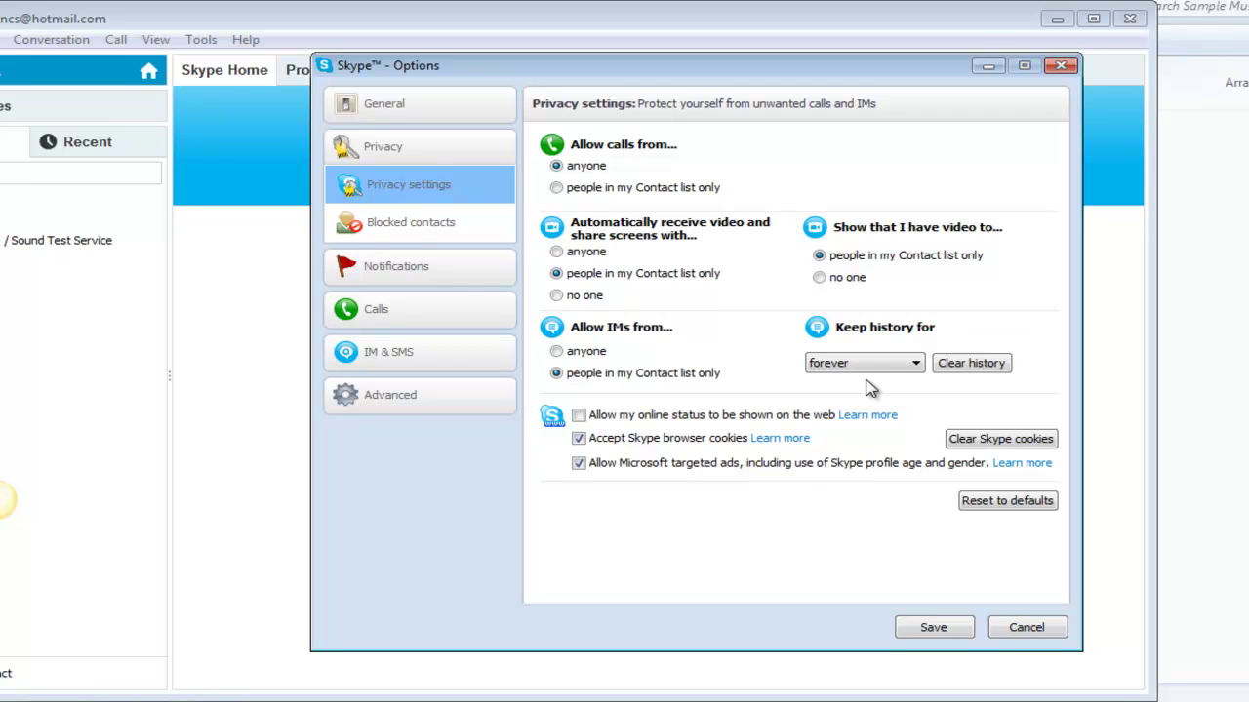
click(917, 365)
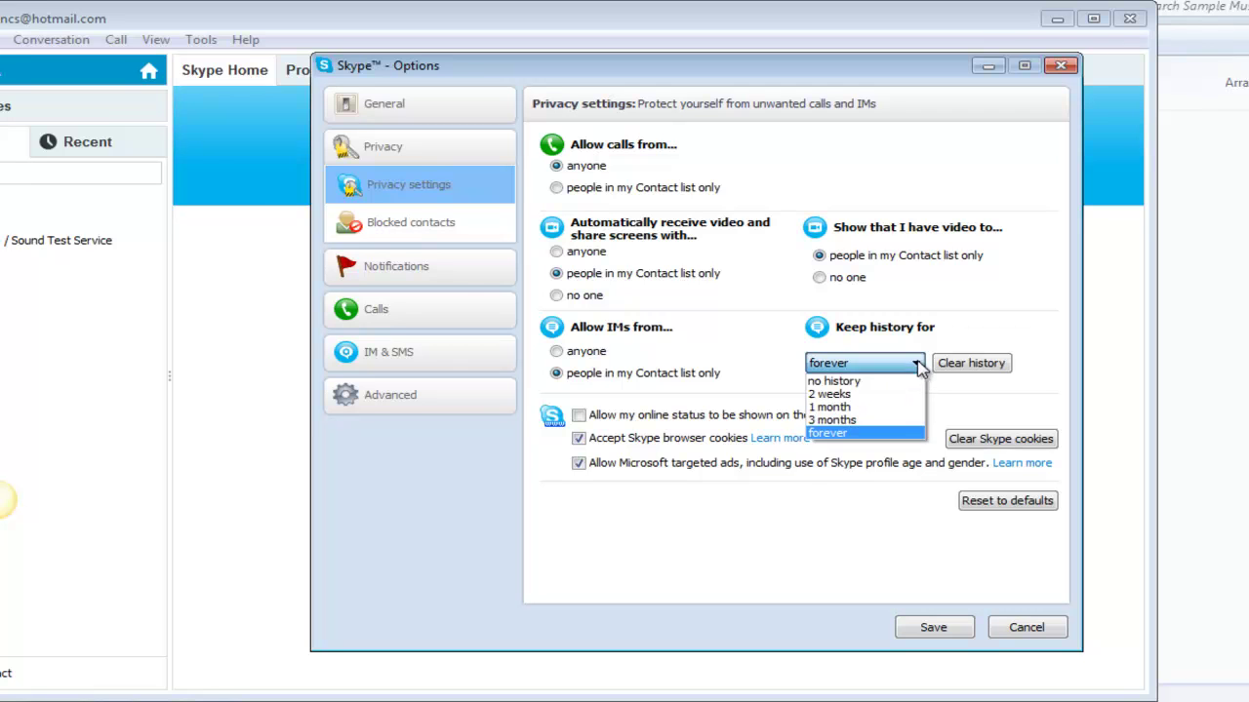
click(876, 383)
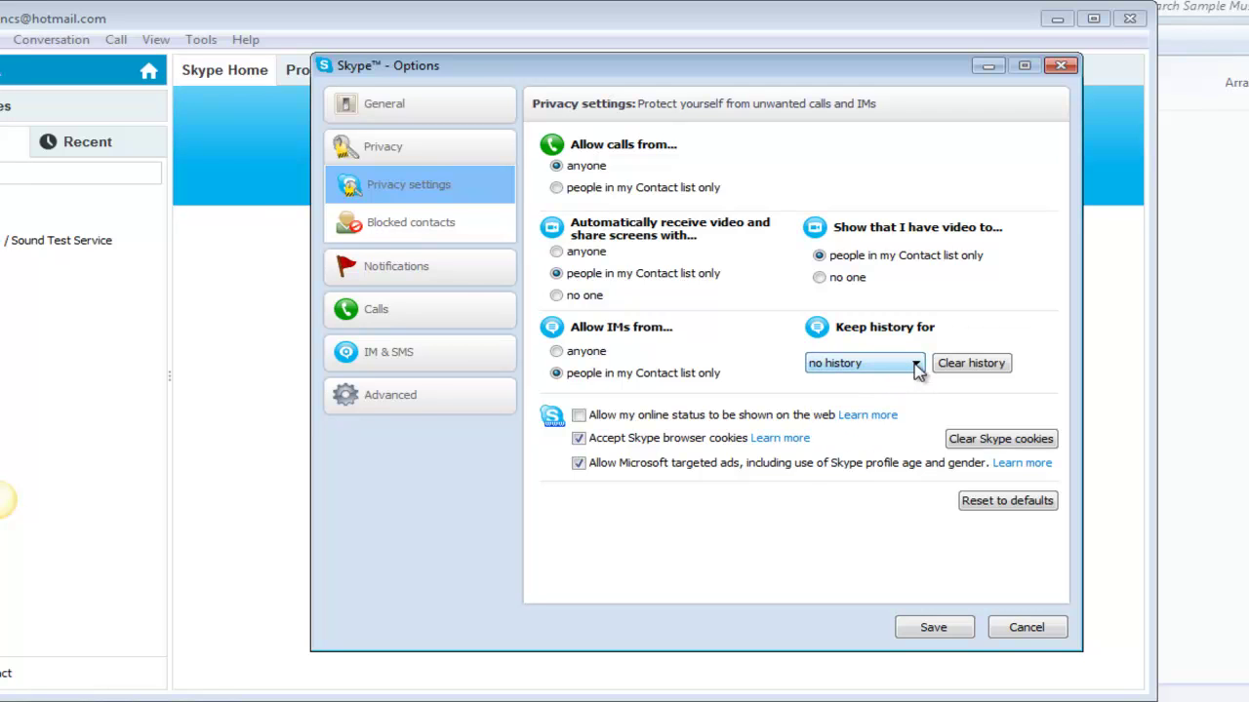
- Switch the history retention to 2 weeks and back to no history
click(917, 365)
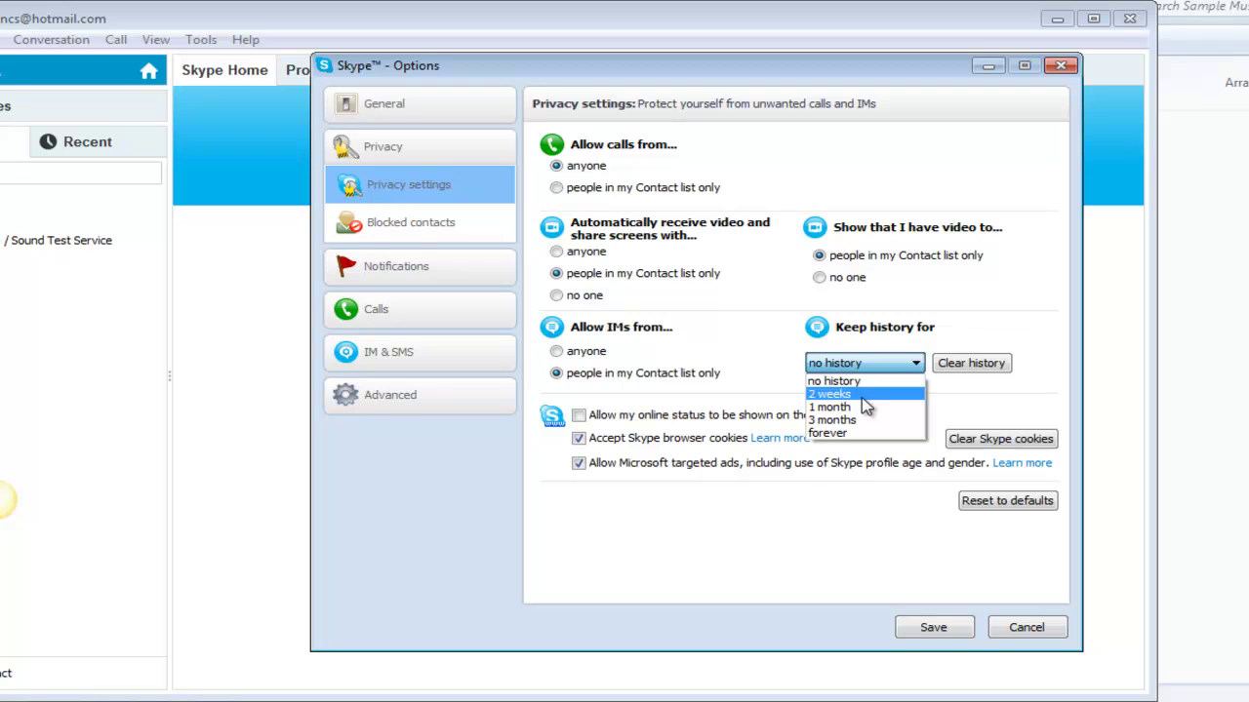
click(862, 396)
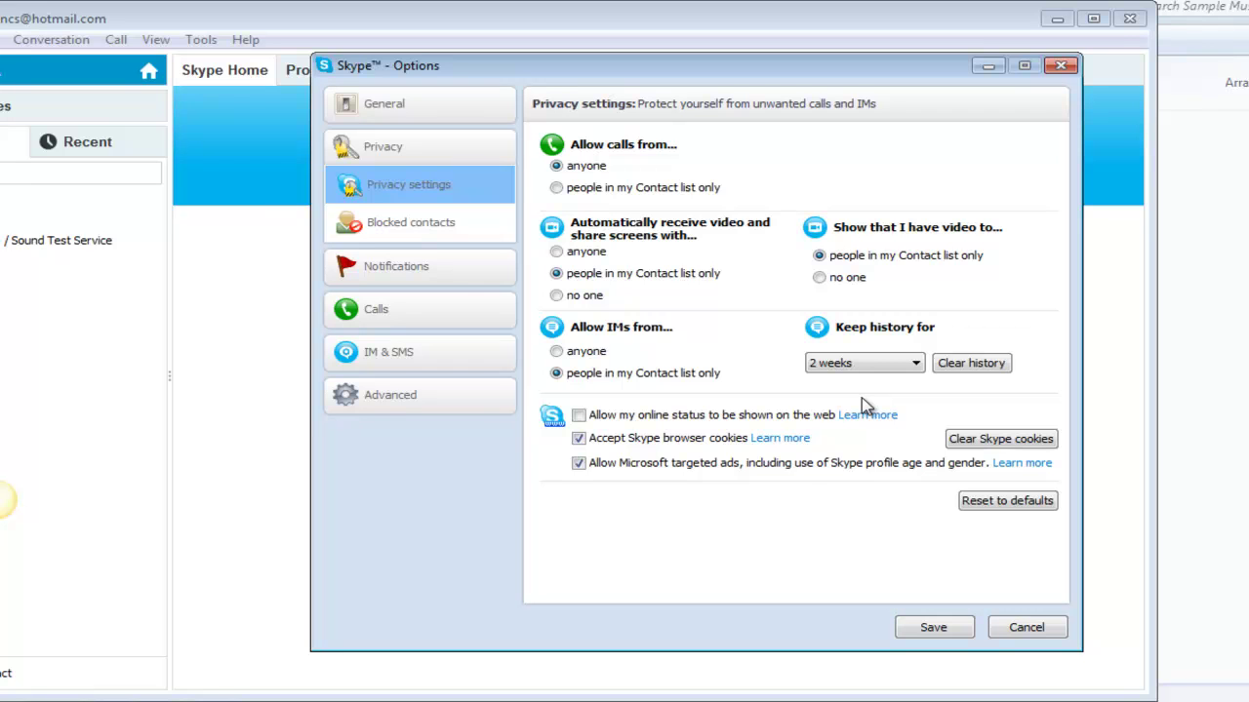
click(878, 363)
click(857, 382)
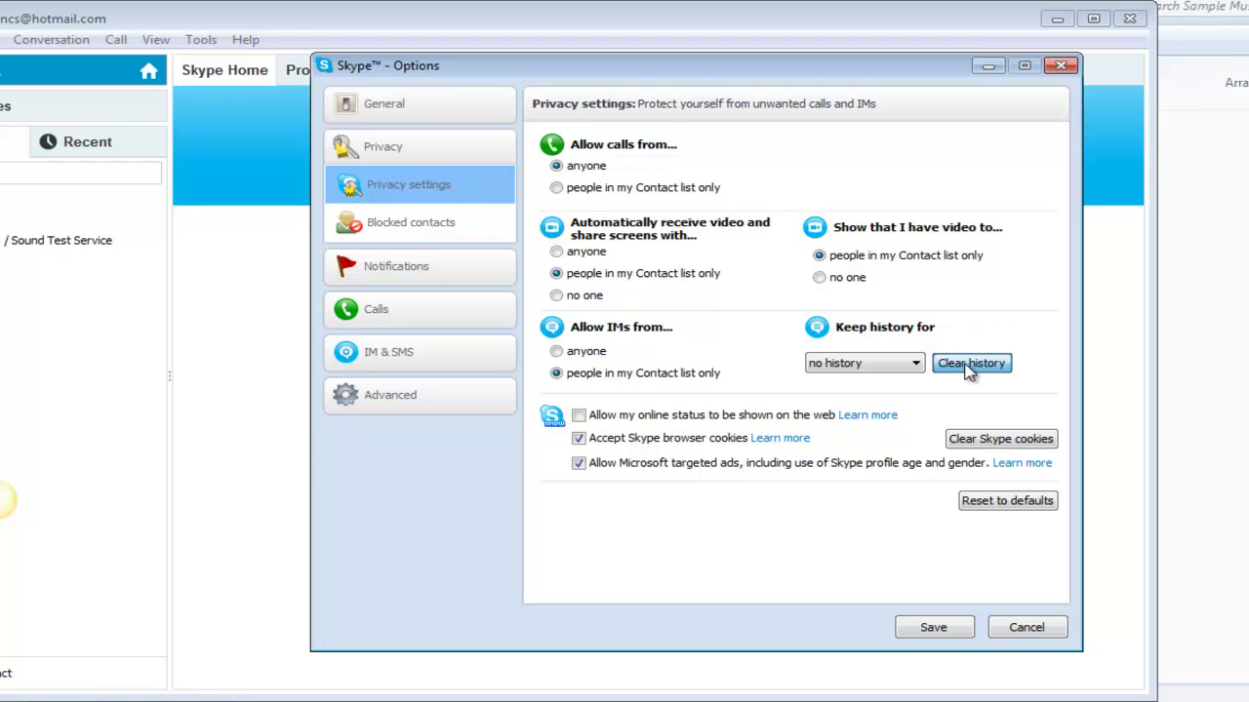
- Clear the stored Skype history and save the privacy options
click(970, 362)
click(749, 445)
click(922, 629)
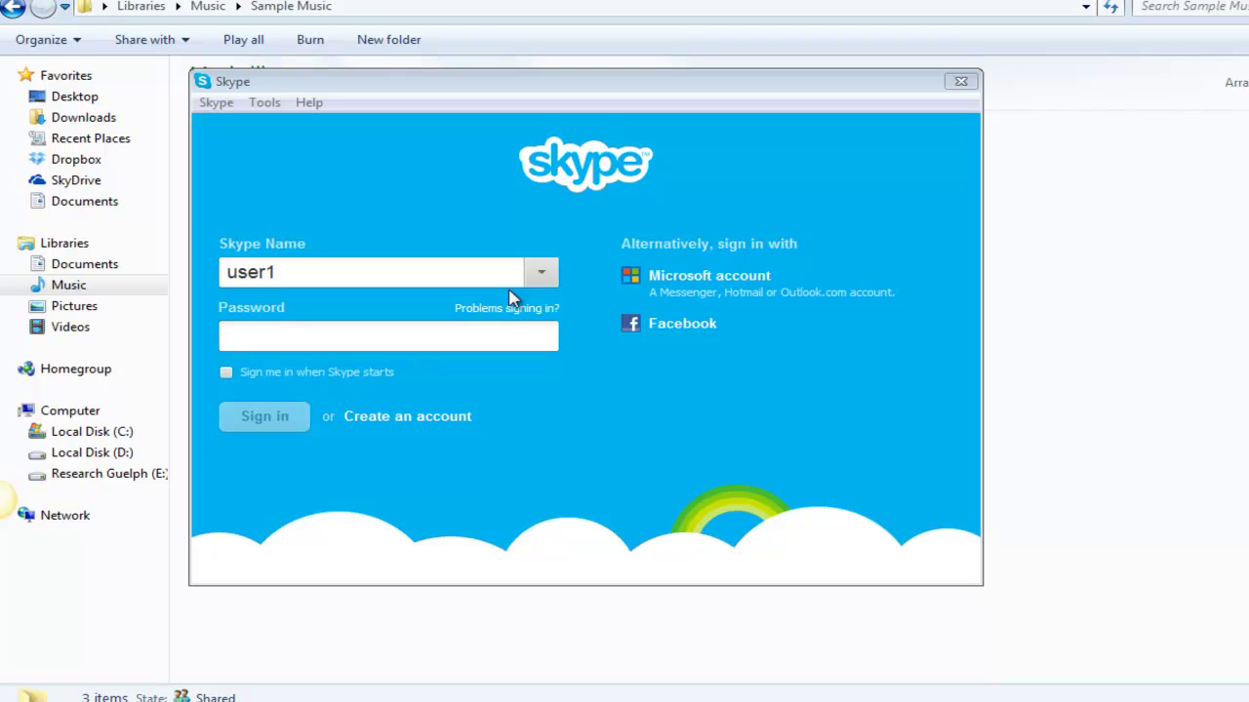
- Check which Skype names are remembered on the sign-in screen
click(538, 273)
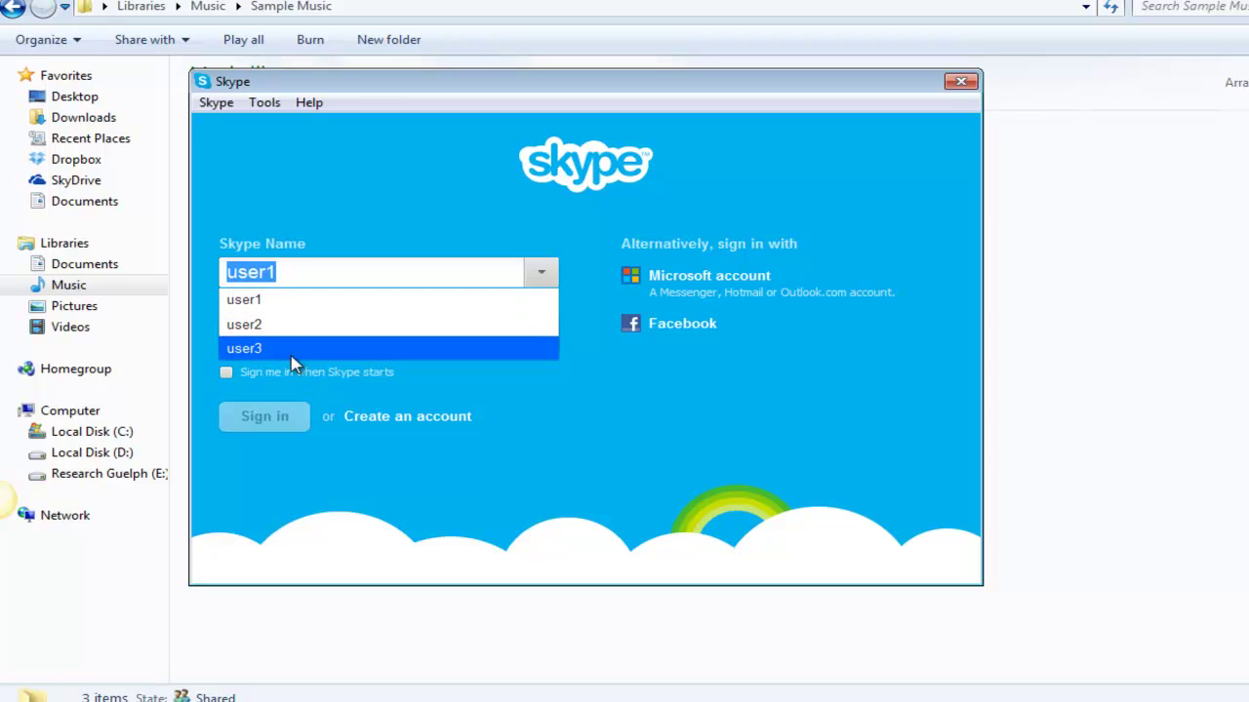
click(402, 203)
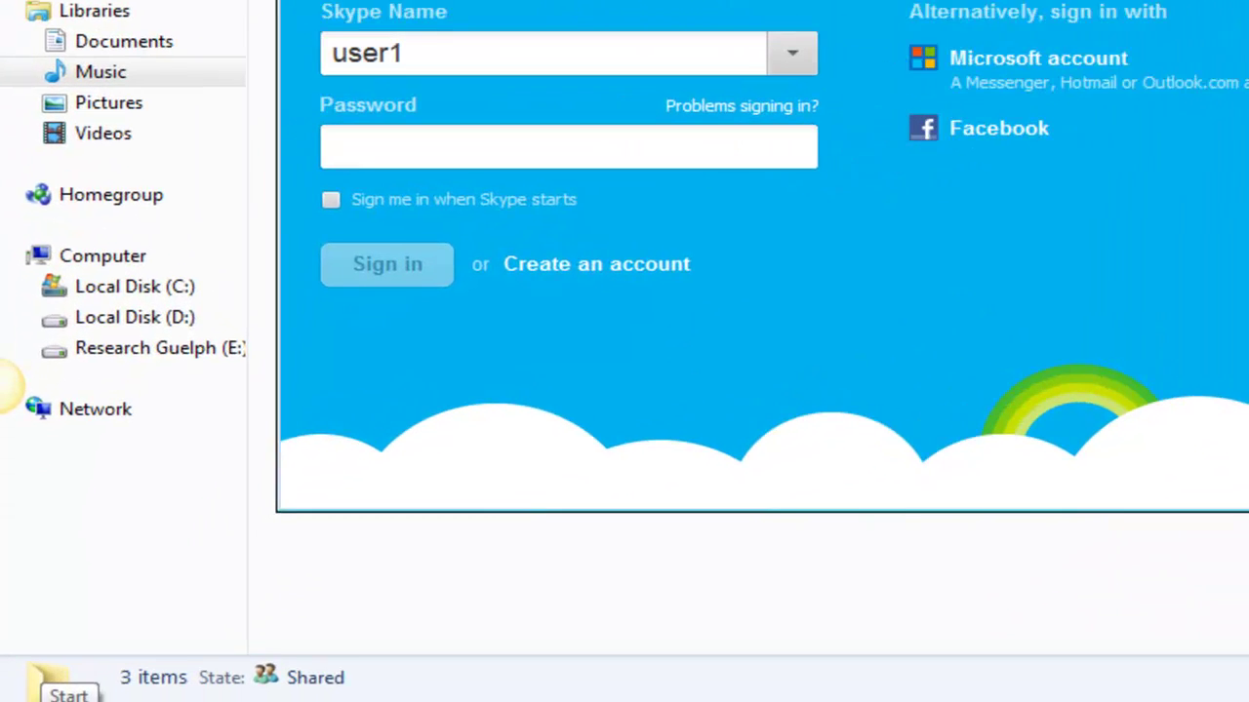
- Open the APPDATA folder through the Windows Run accessory
click(21, 698)
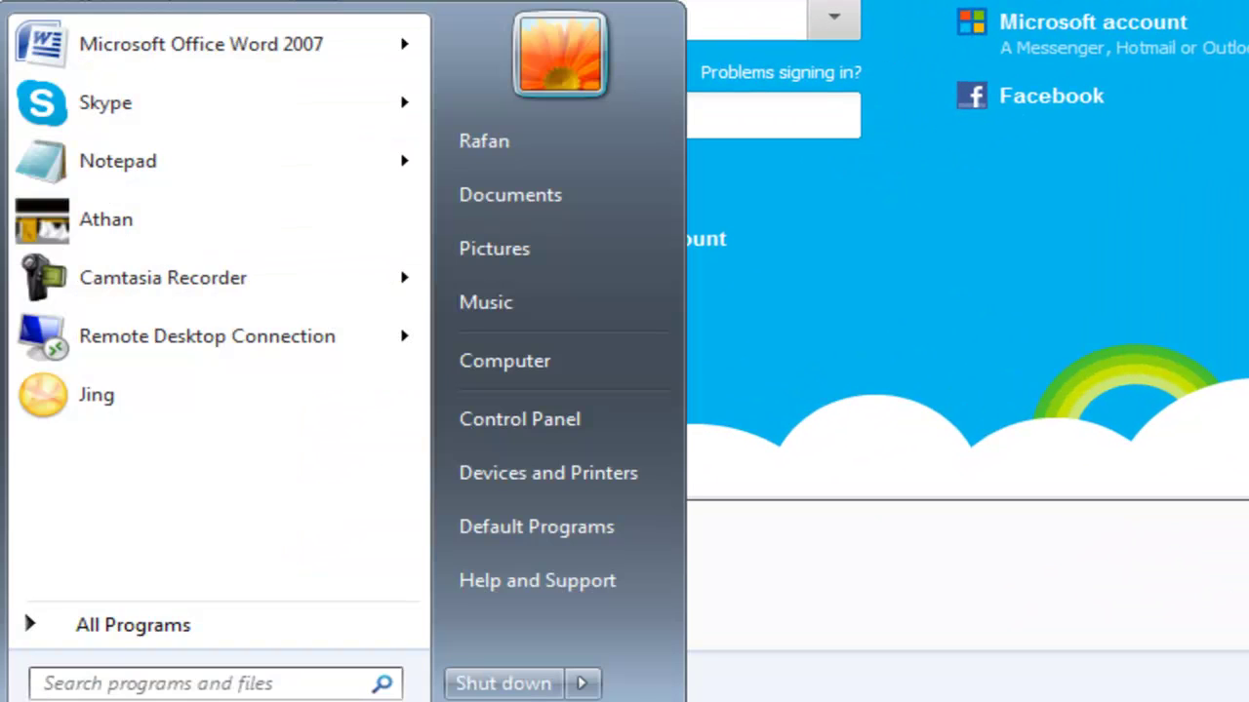
click(107, 623)
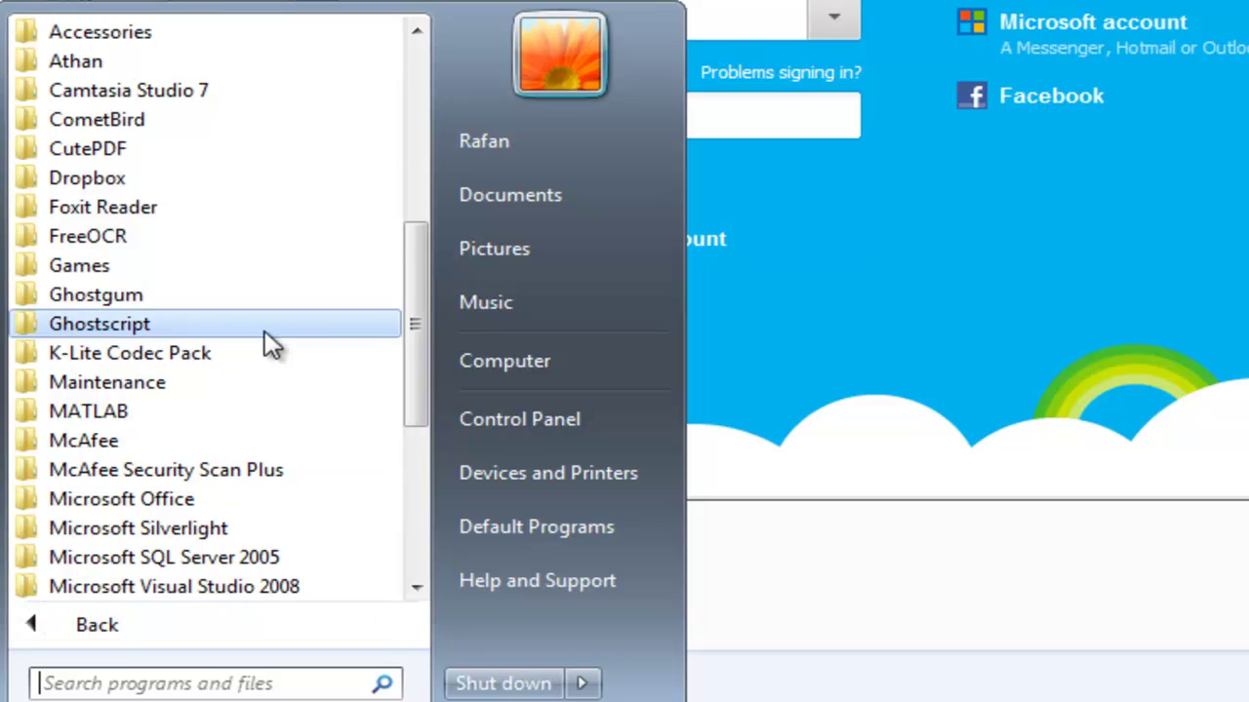
click(131, 38)
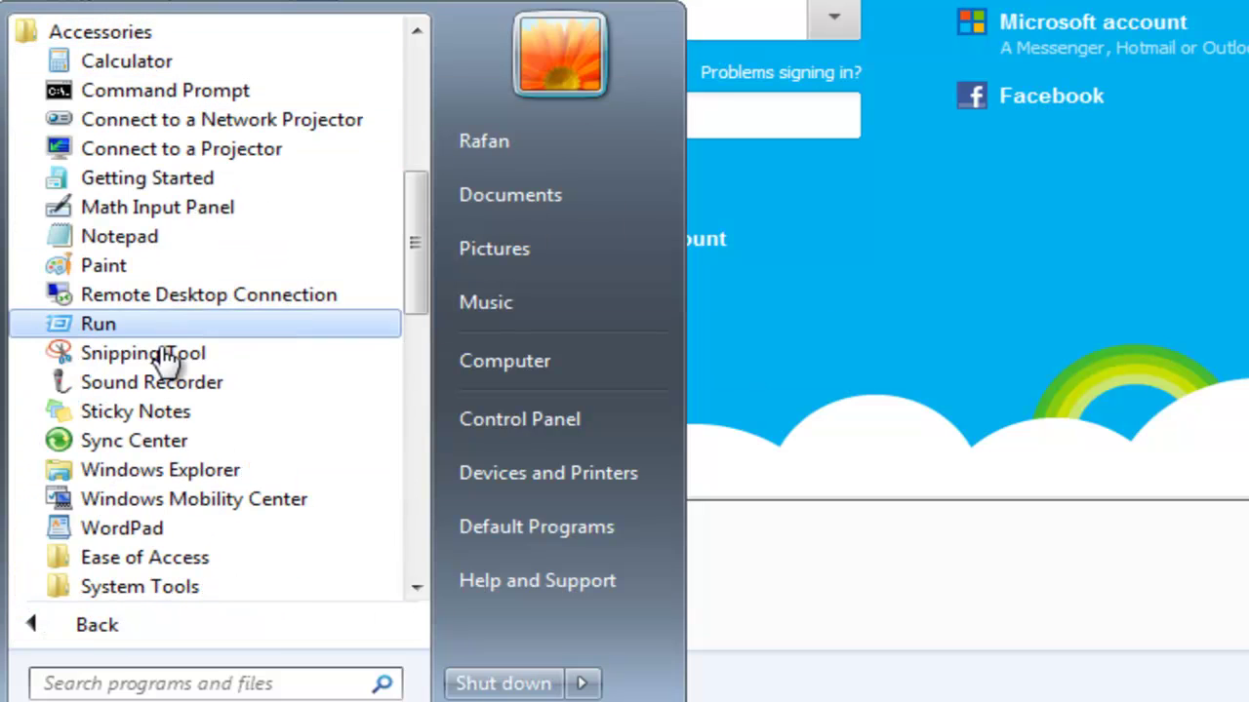
click(103, 330)
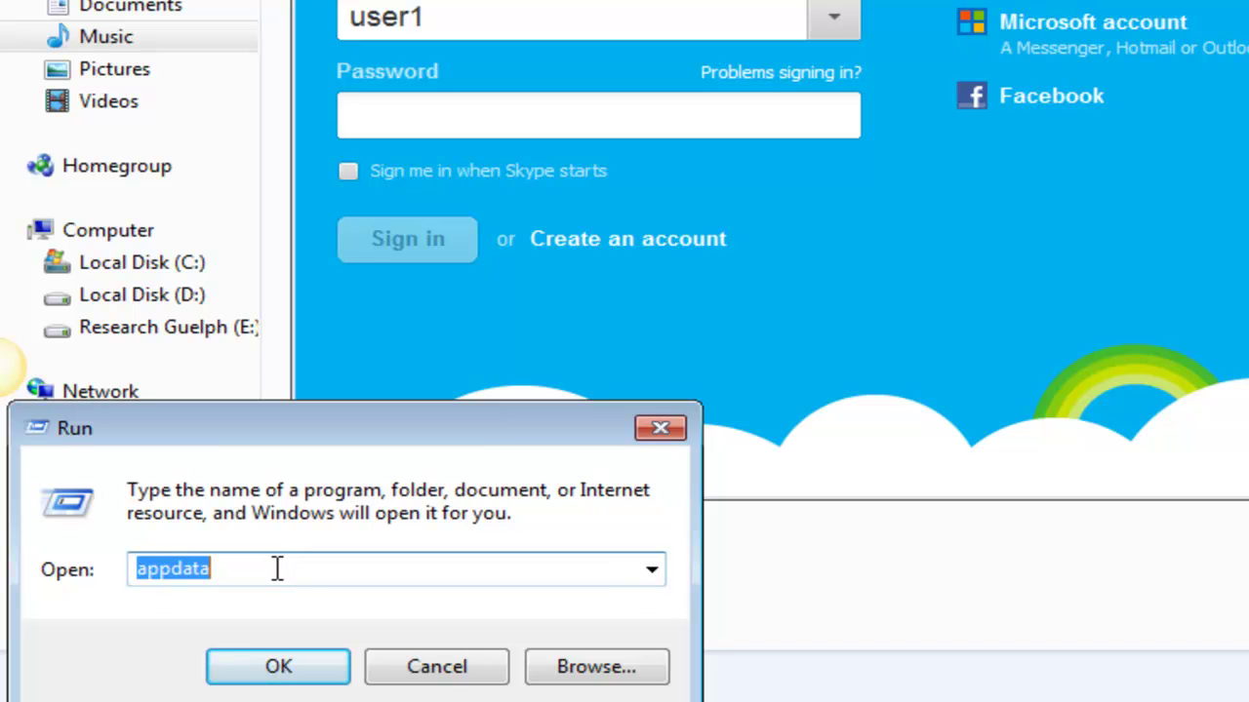
text(APP)
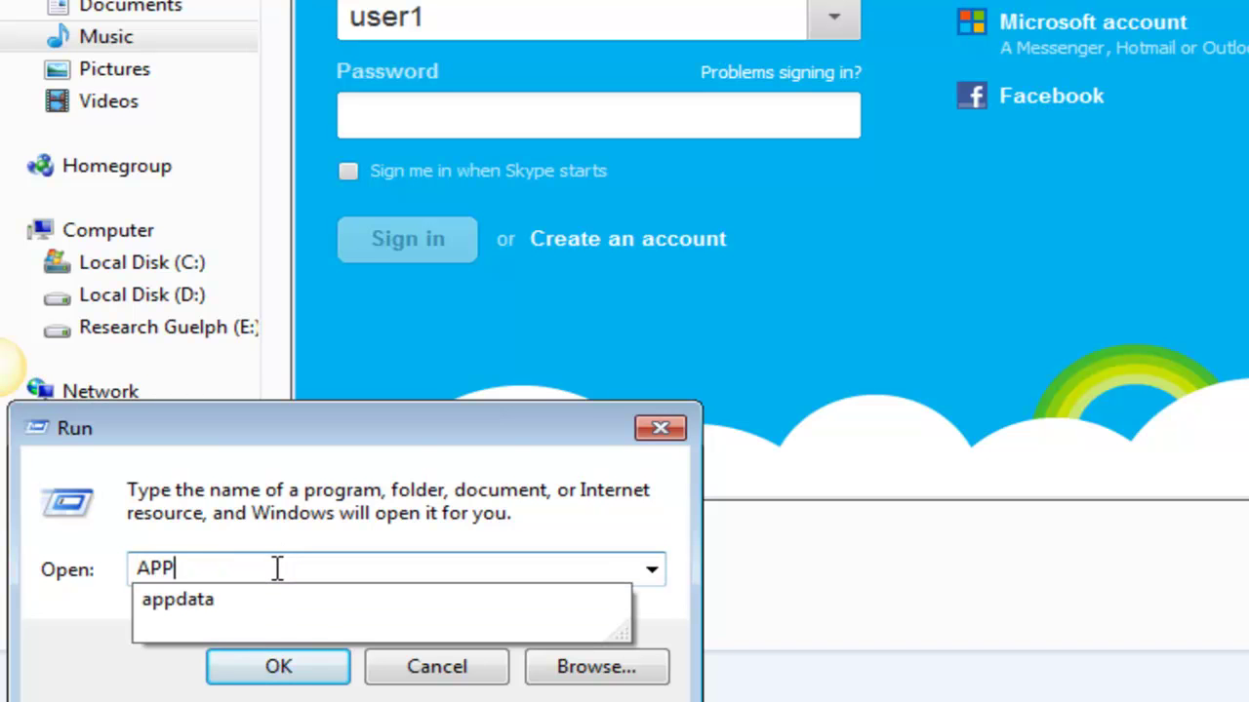
text(DATA)
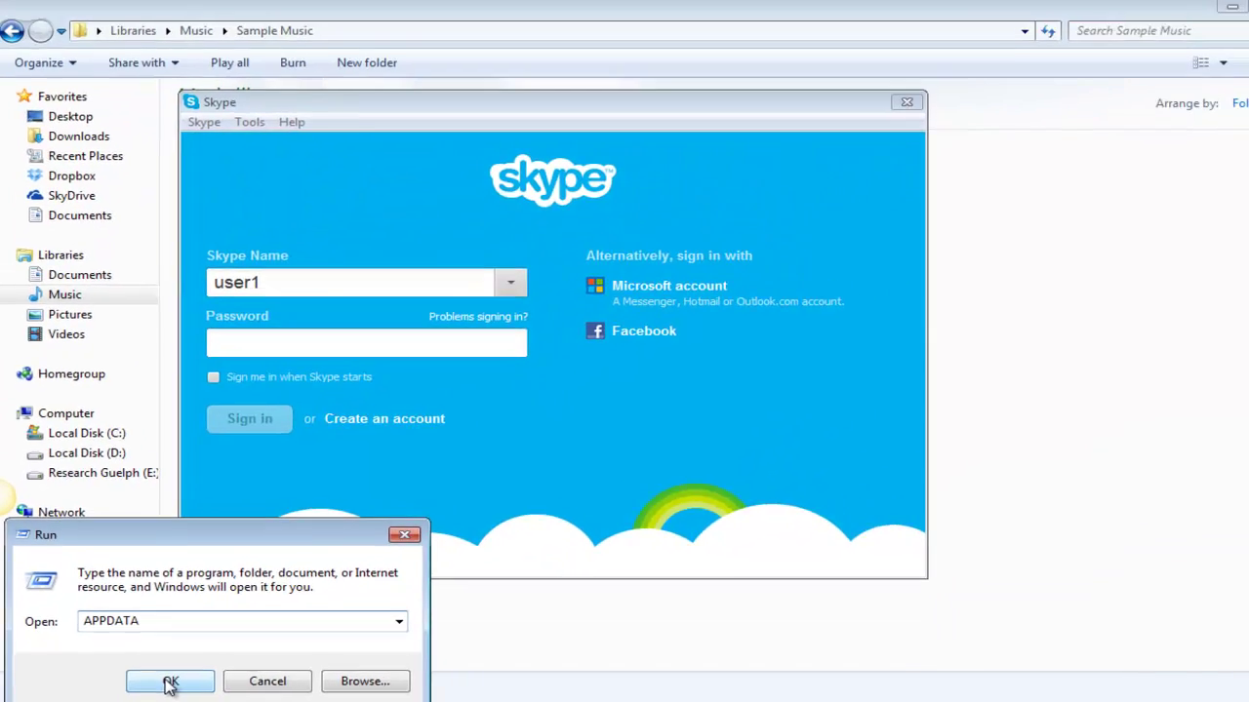
click(278, 671)
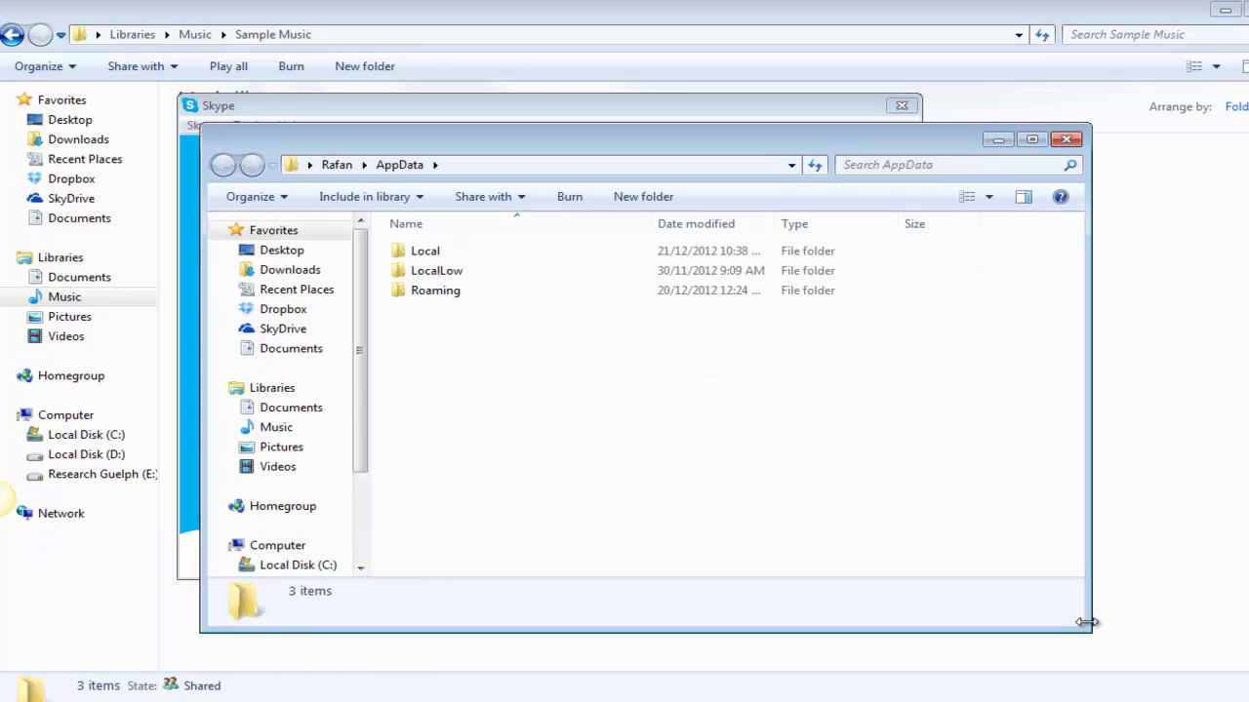
- Enlarge the AppData window and open the Skype folder inside Roaming
drag(1089, 624, 1153, 630)
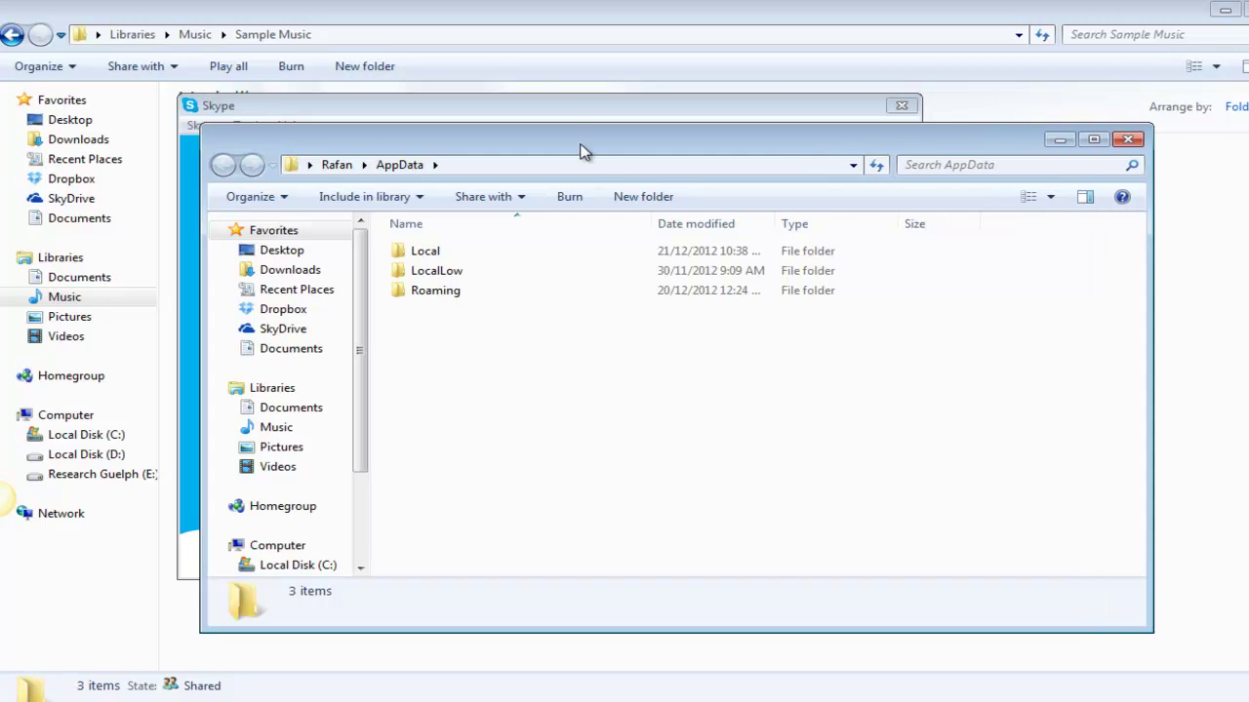
drag(572, 130, 513, 67)
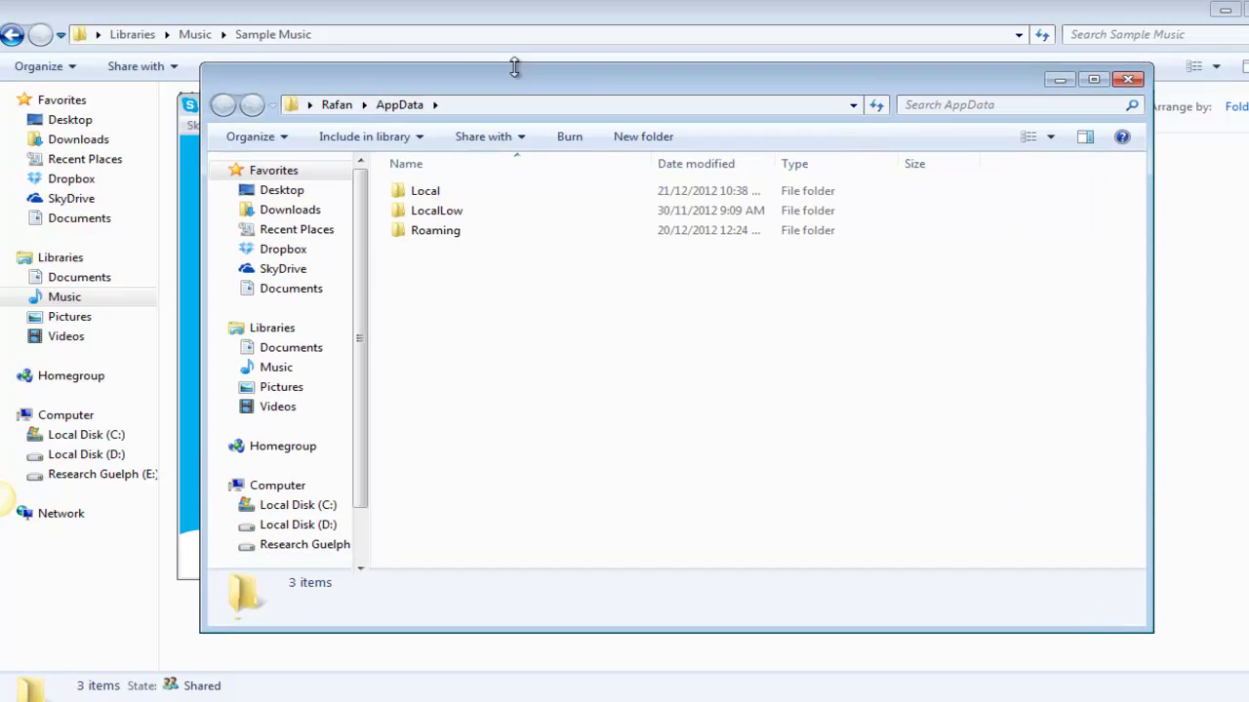
click(429, 233)
double_click(429, 230)
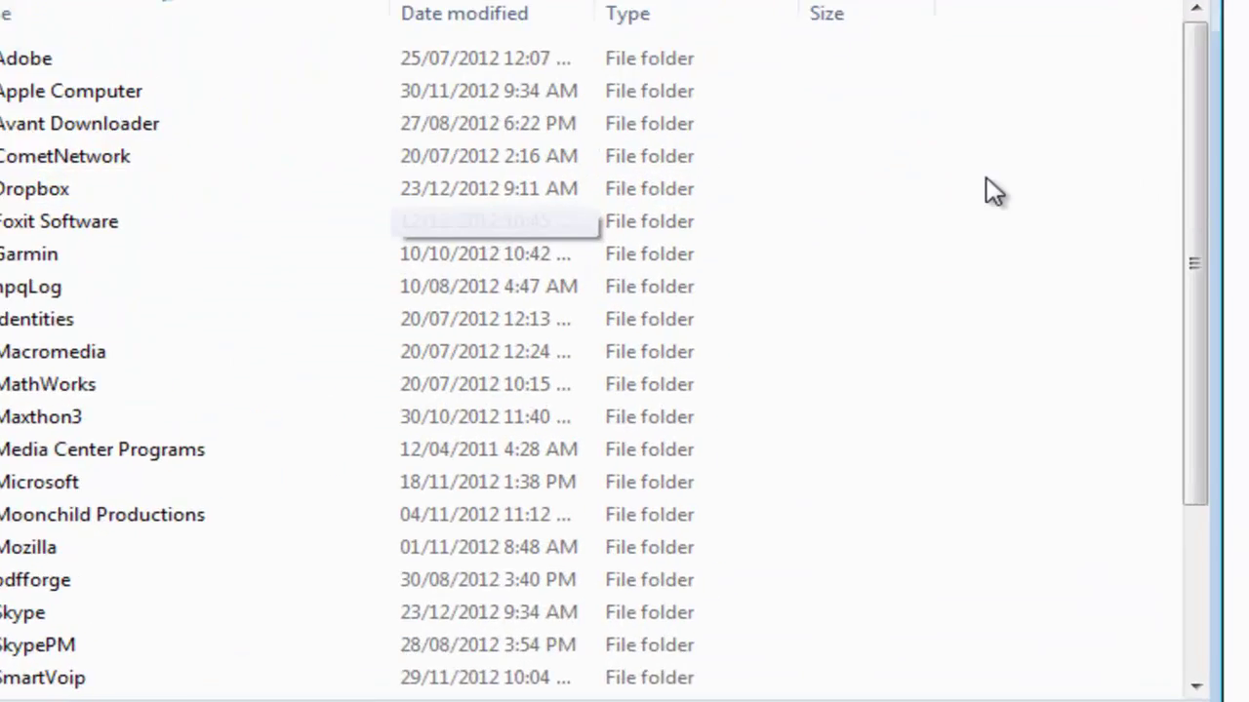
drag(1224, 131, 1193, 262)
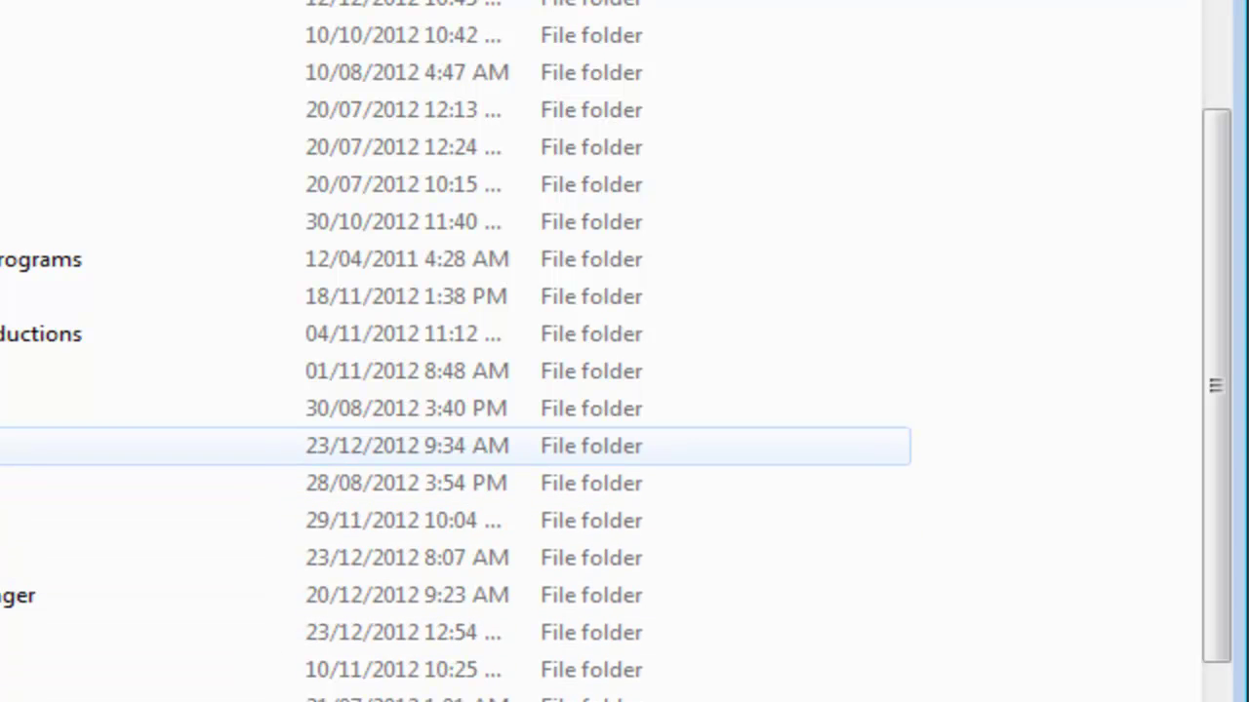
double_click(9, 445)
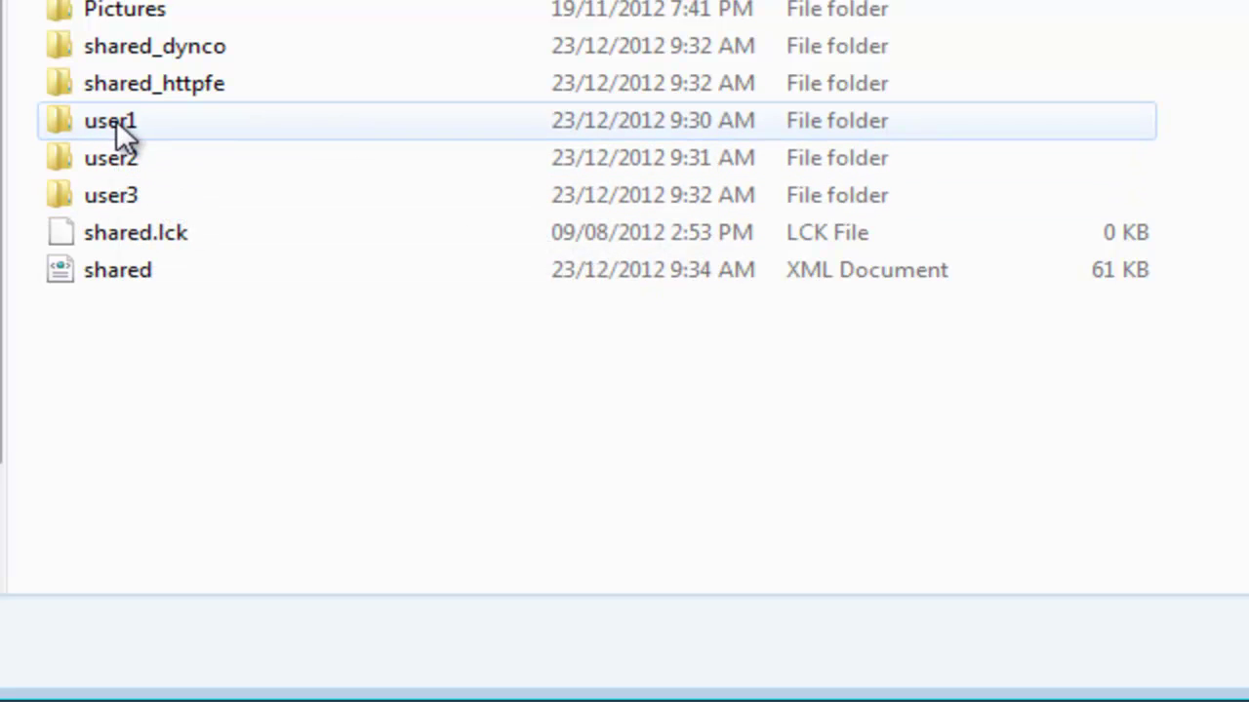
- Try to permanently delete the user1, user2 and user3 folders from the Skype data folder
click(116, 122)
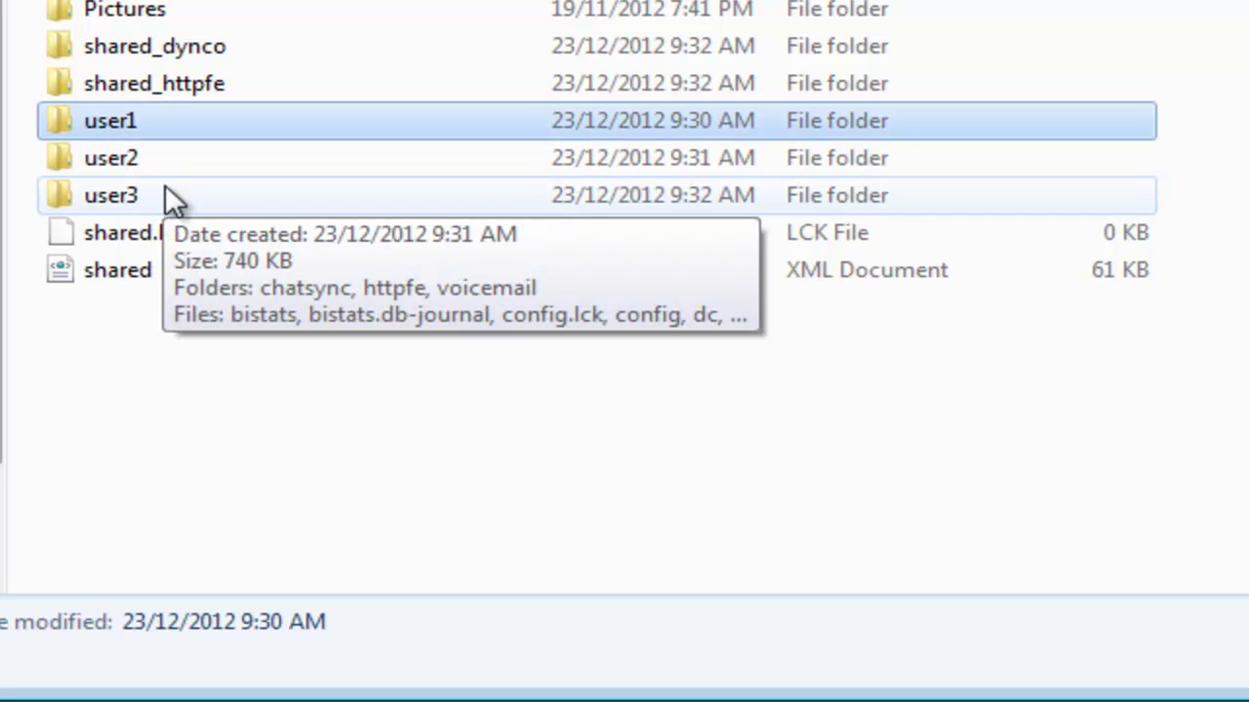
ctrl+click(127, 158)
ctrl+click(137, 196)
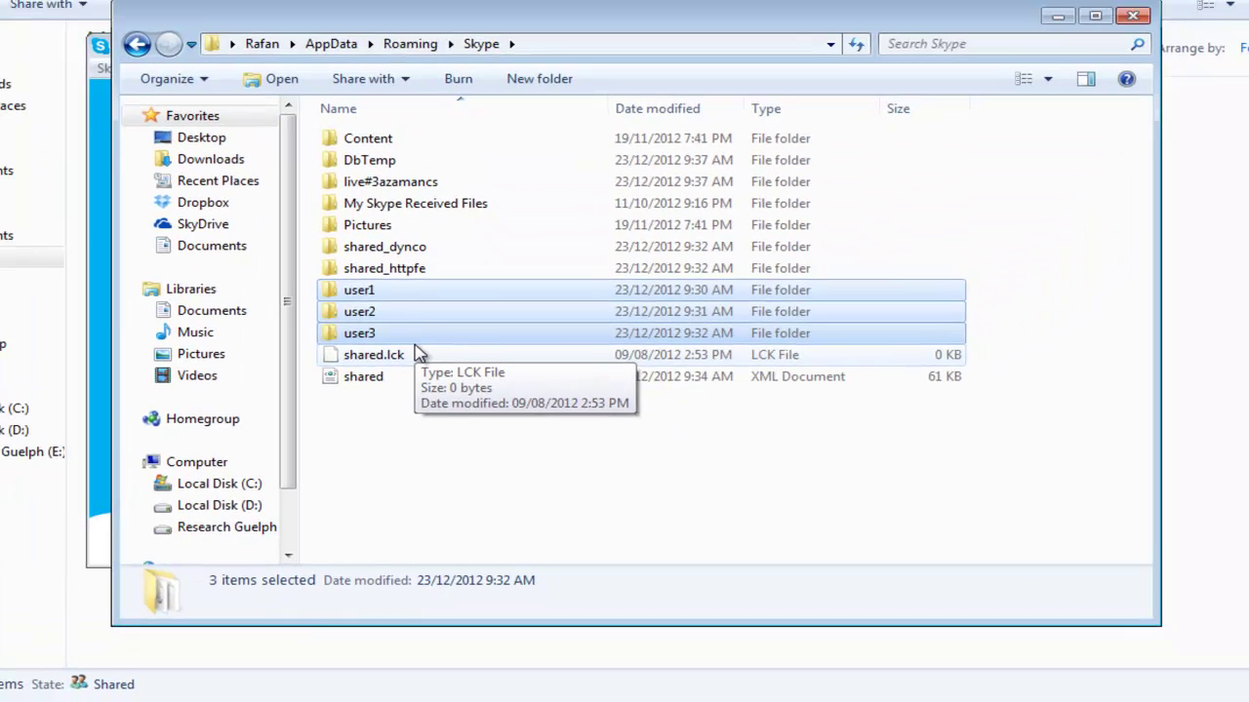
key(shift+Delete)
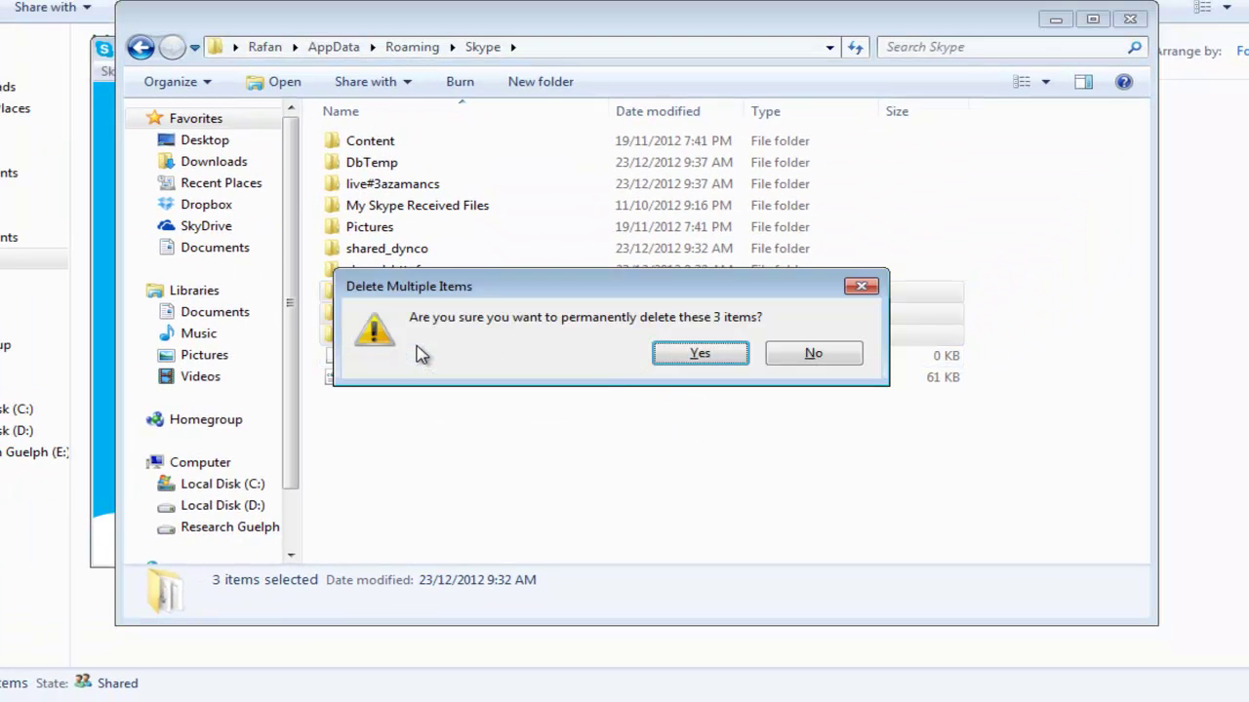
key(Escape)
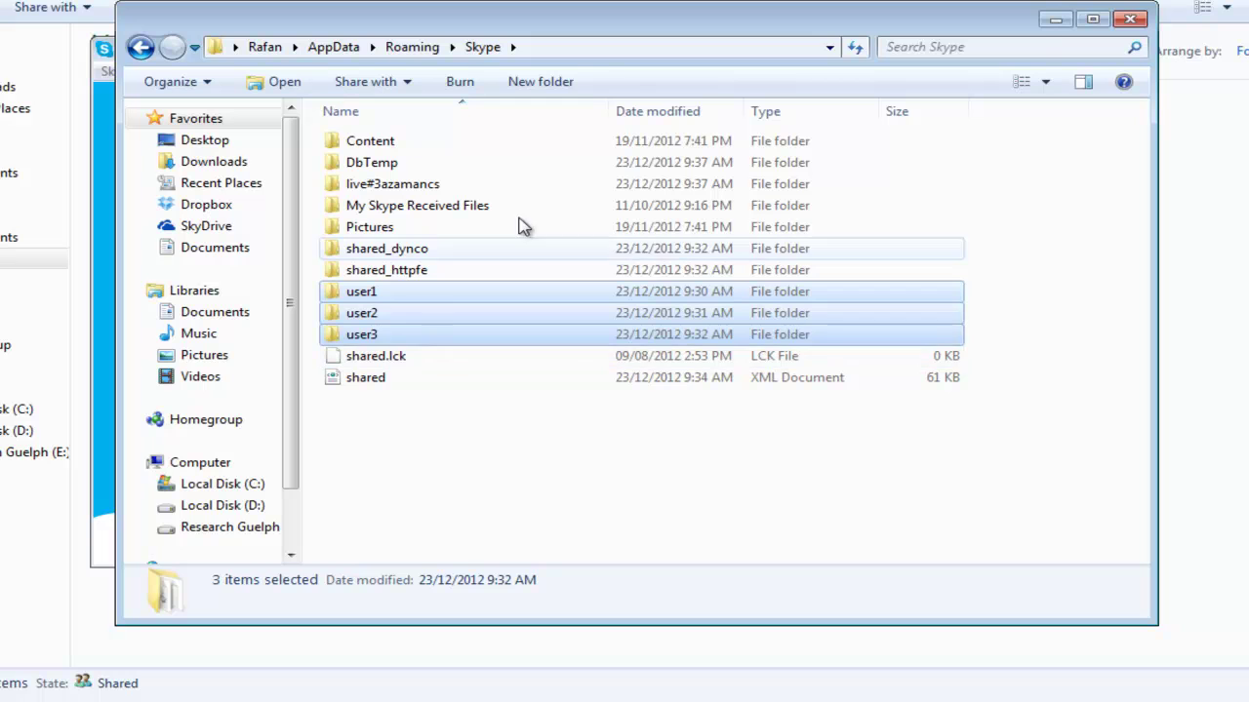
- Close the Skype data folder and restart Skype
click(1130, 19)
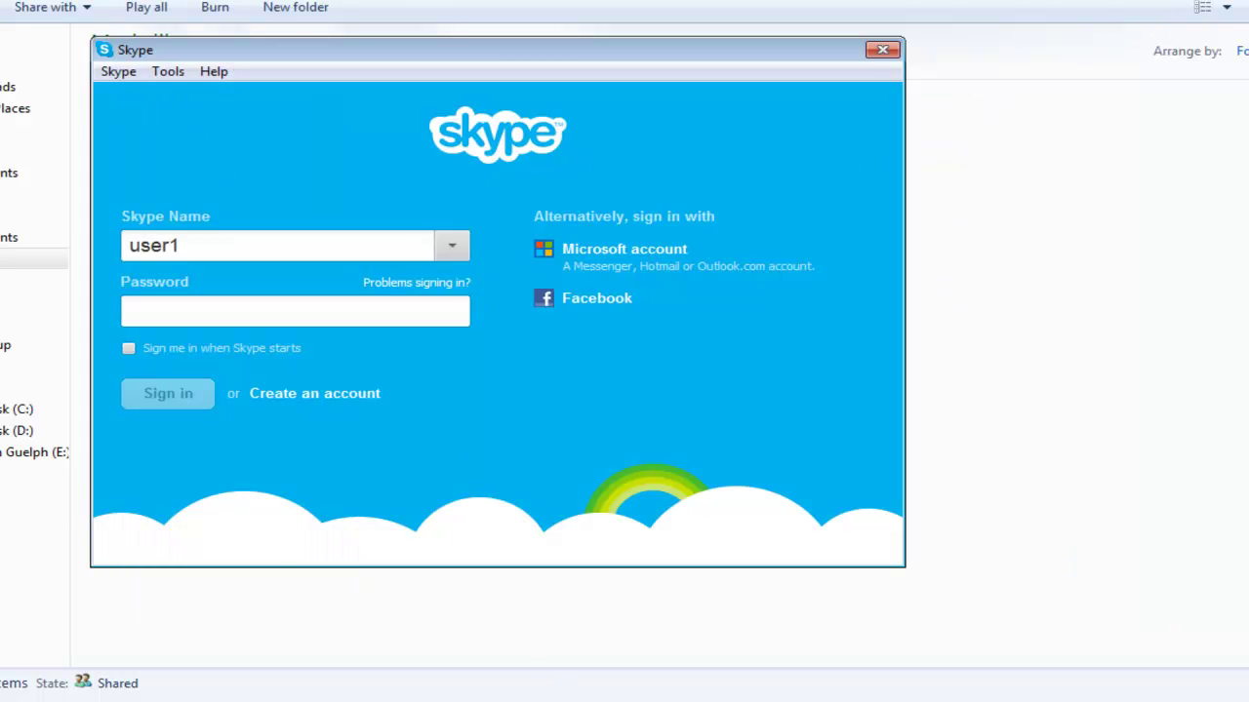
right_click(603, 701)
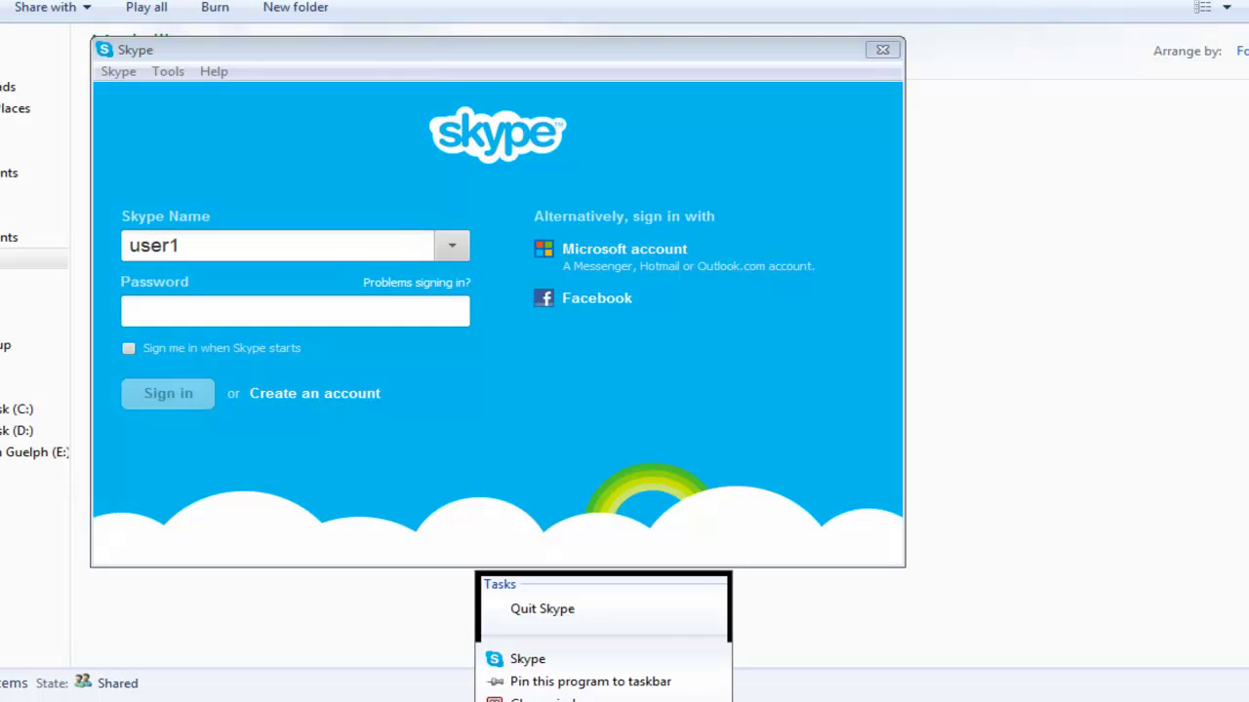
click(556, 610)
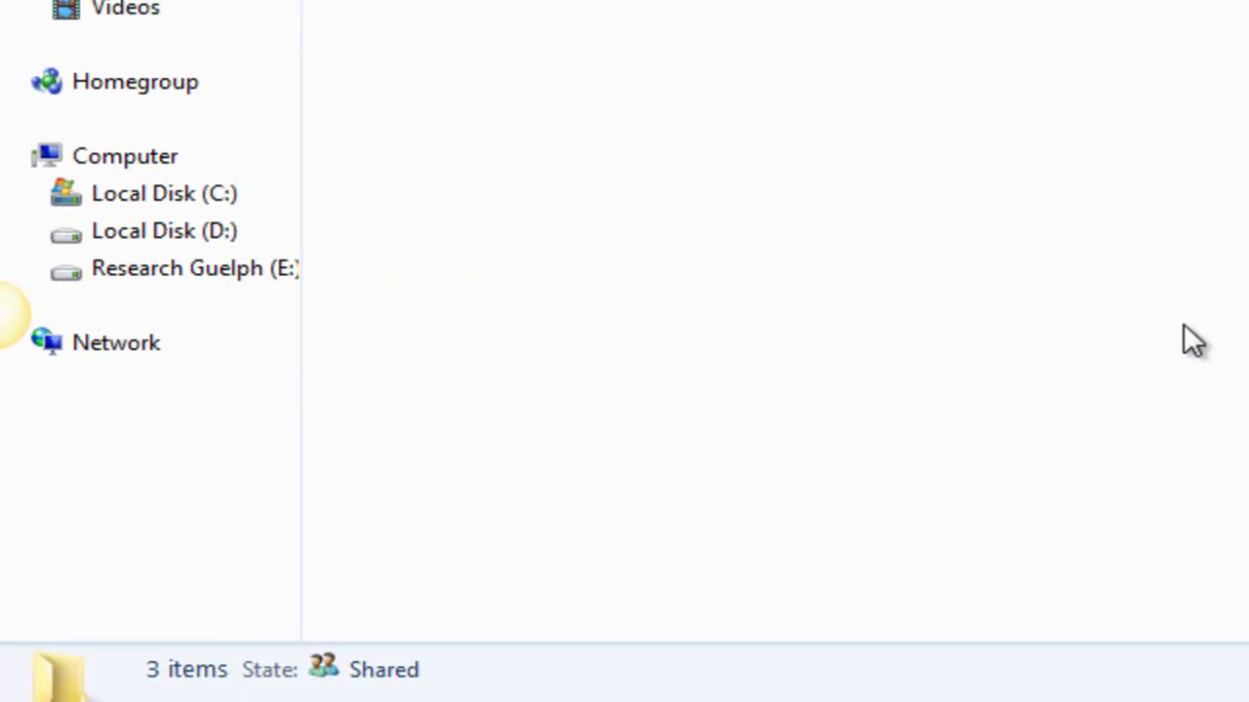
key(super)
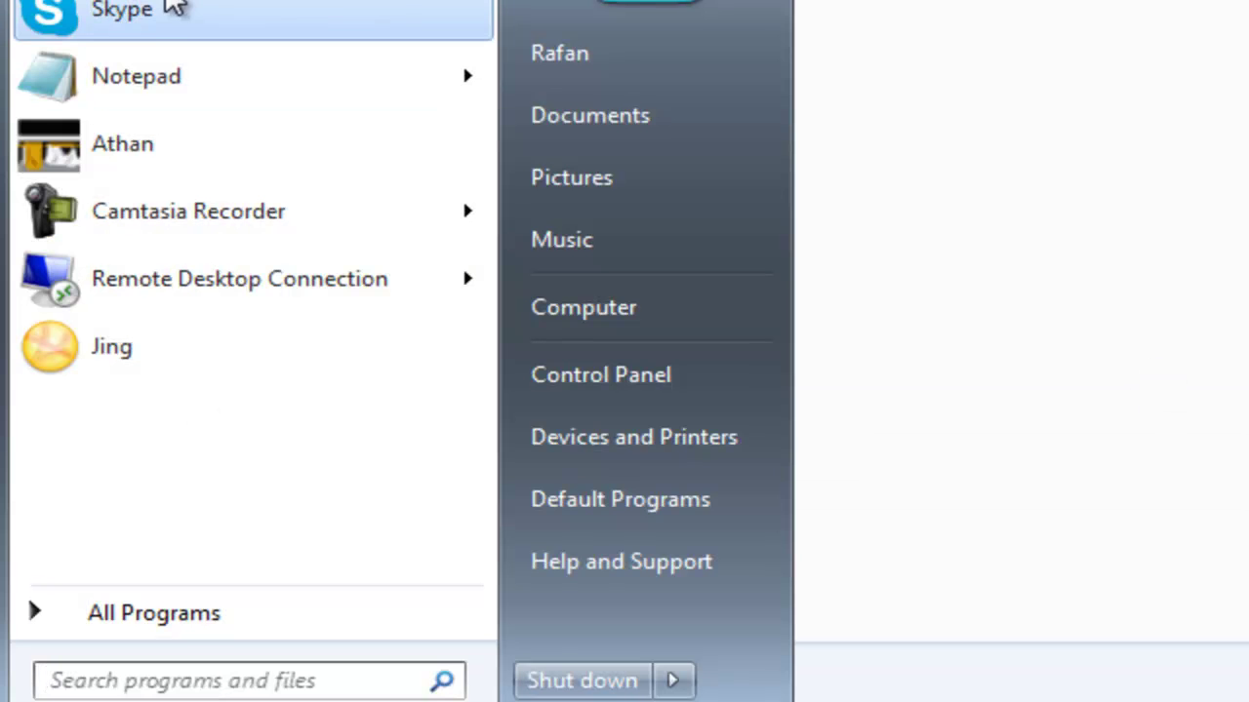
click(167, 11)
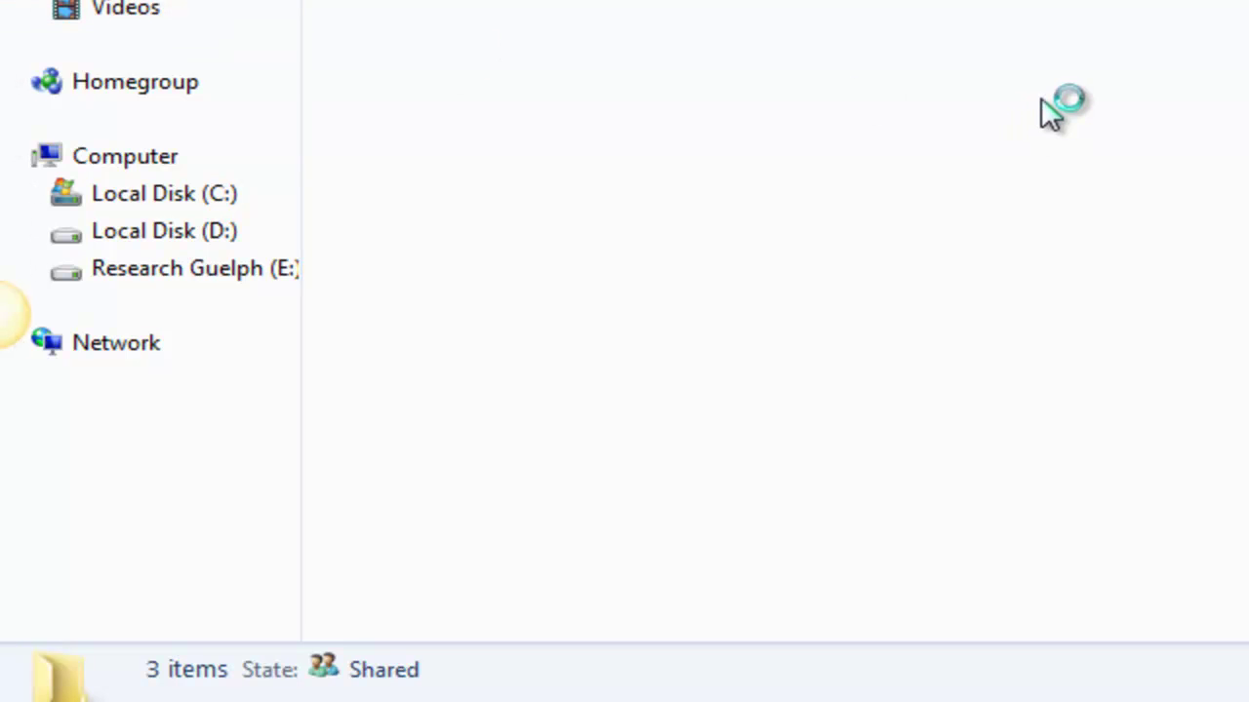